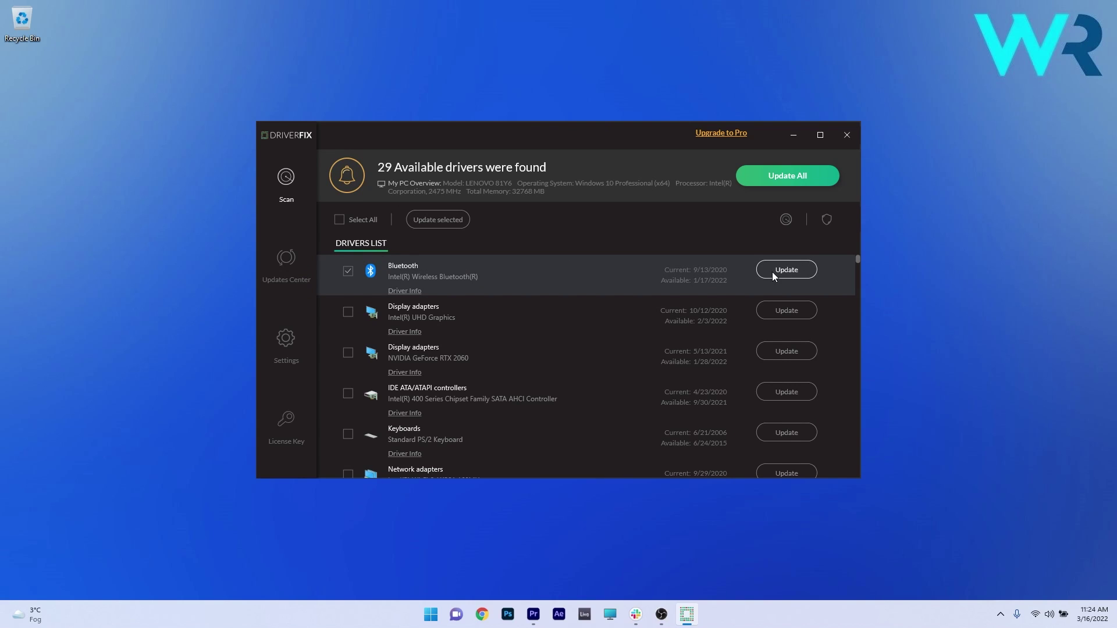
Step: Close the DriverFix scan summary and mark only Intel UHD Graphics, leaving Bluetooth unchecked
click(348, 271)
click(348, 311)
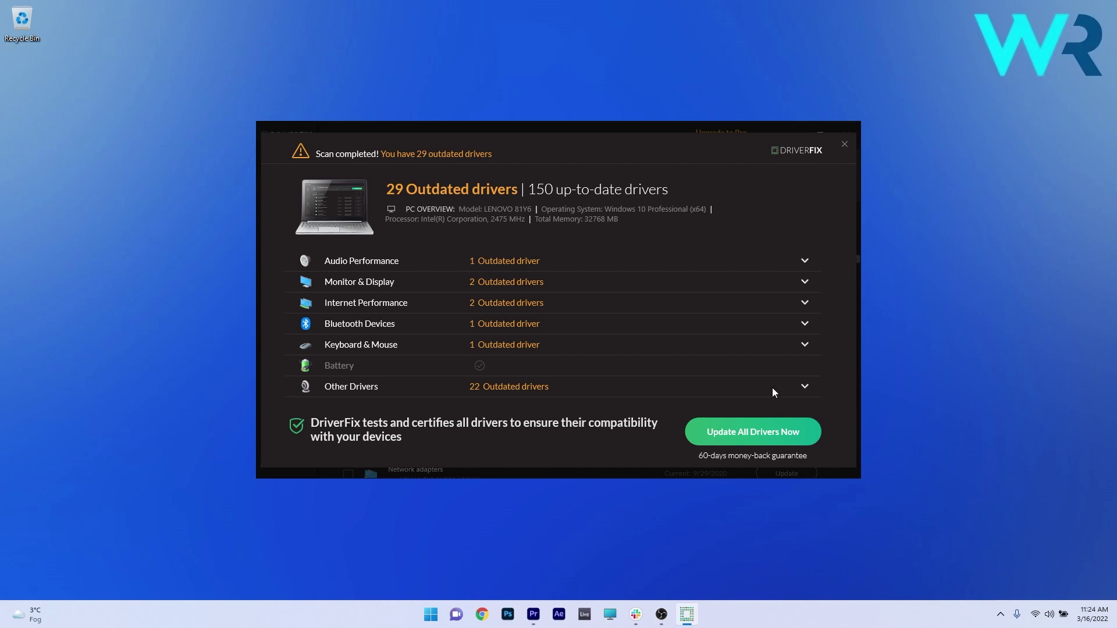
click(845, 145)
click(347, 271)
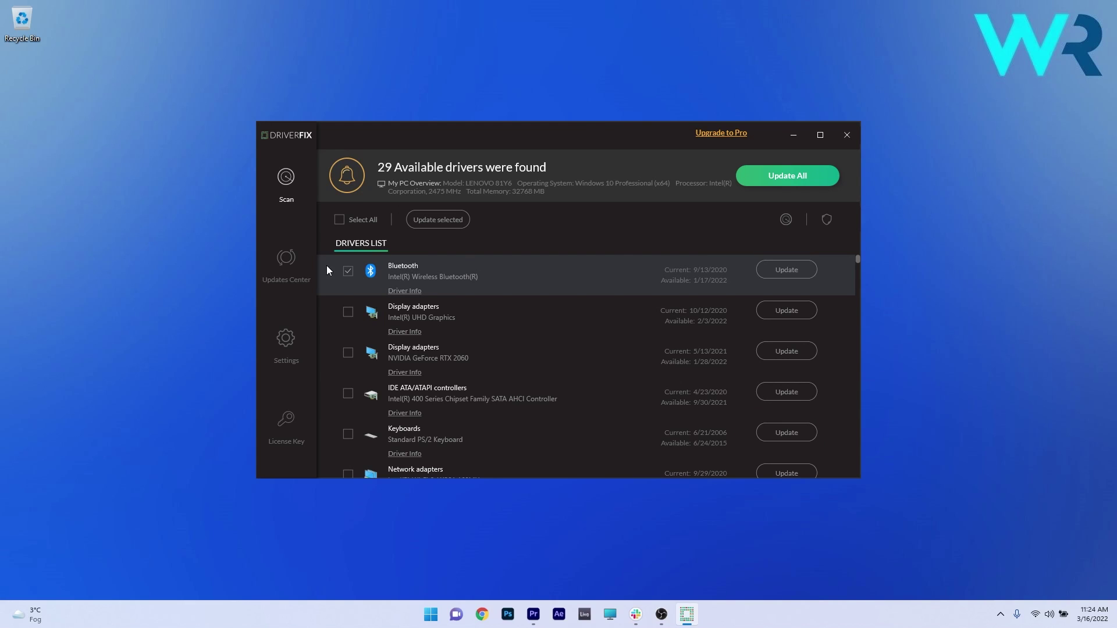
click(347, 272)
click(349, 311)
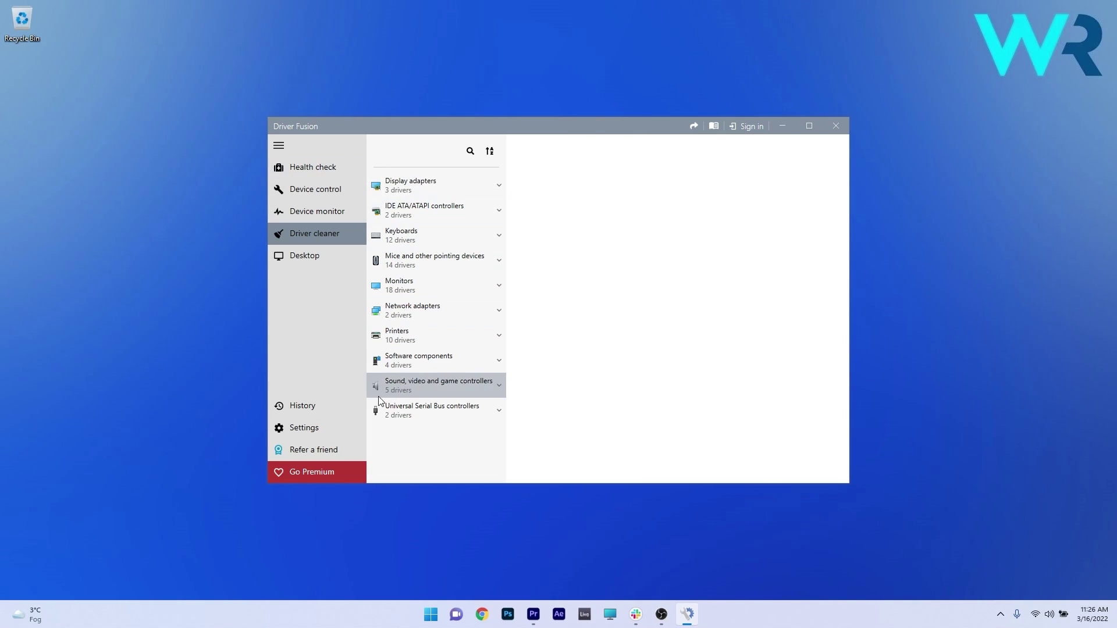
Step: Run Driver Fusion's Health check scan, which lists 24 driver updates
click(319, 170)
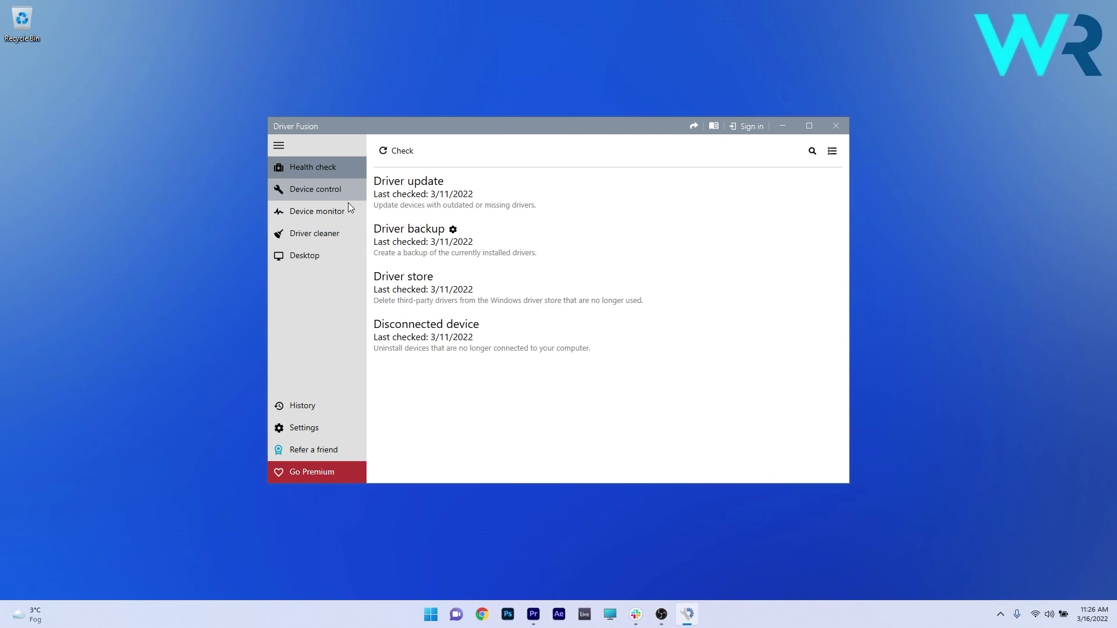
click(396, 150)
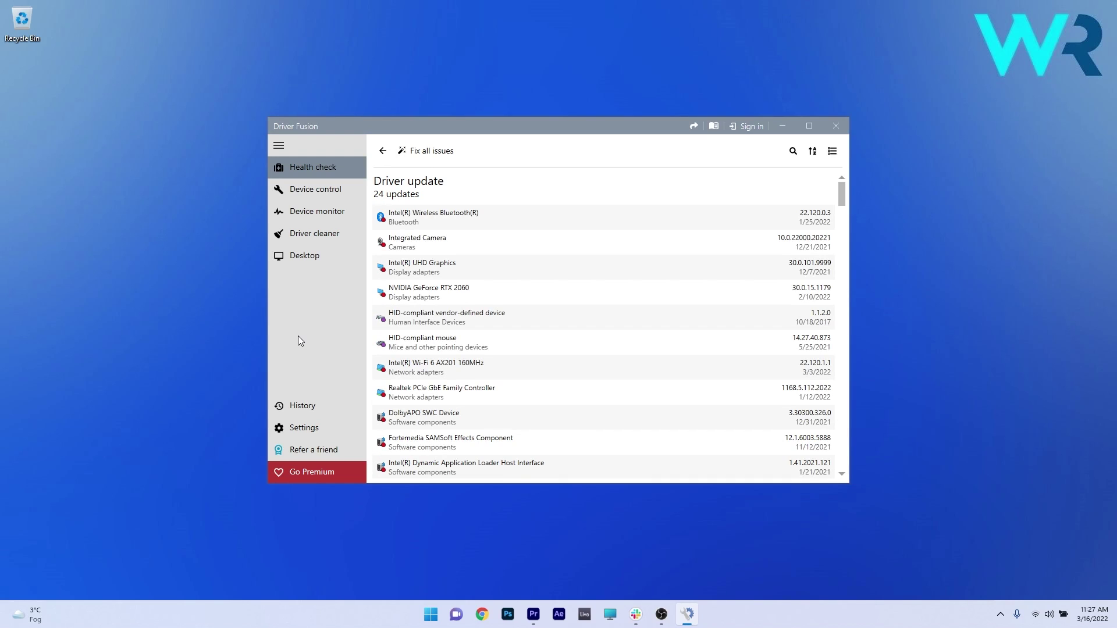
Step: Expand the Intel Wireless Bluetooth update, attempt Fix issue, and decline the Premium offer
click(459, 213)
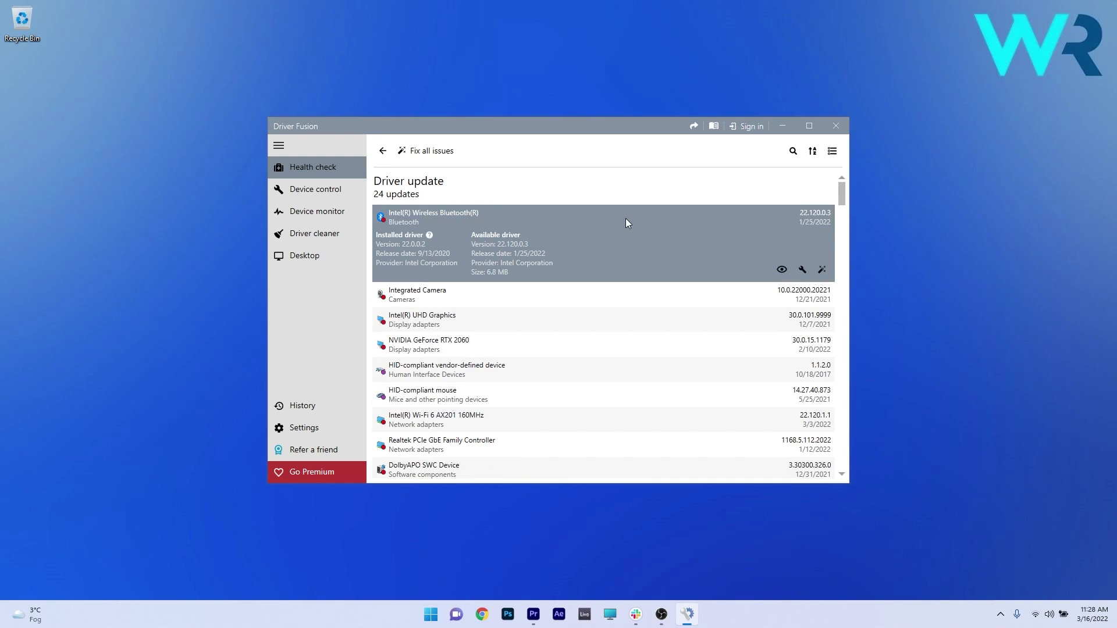
click(822, 270)
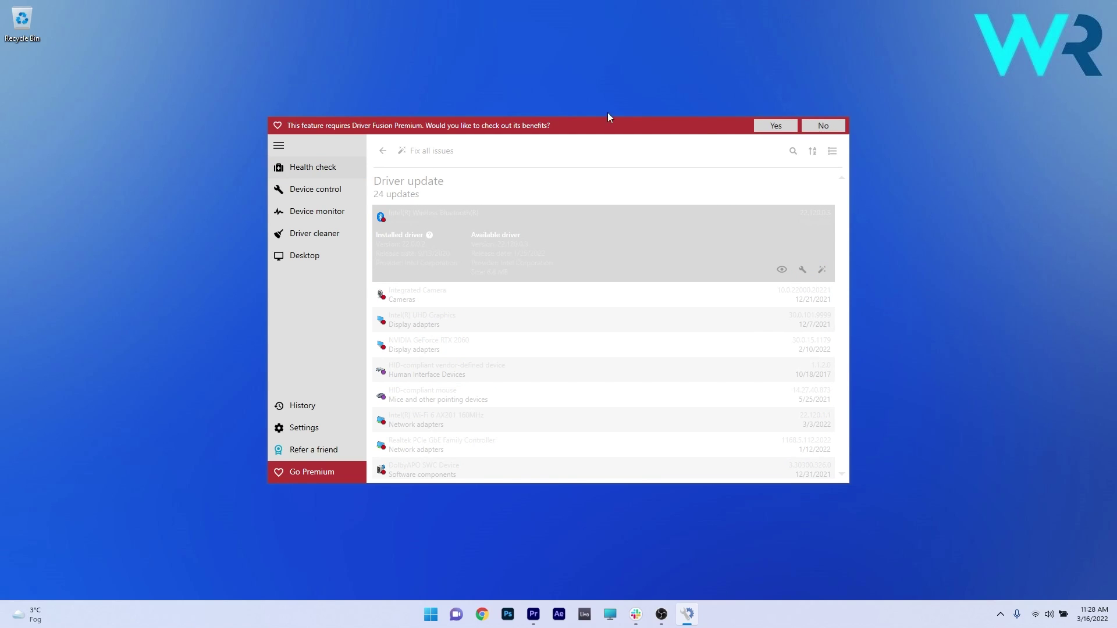
click(823, 127)
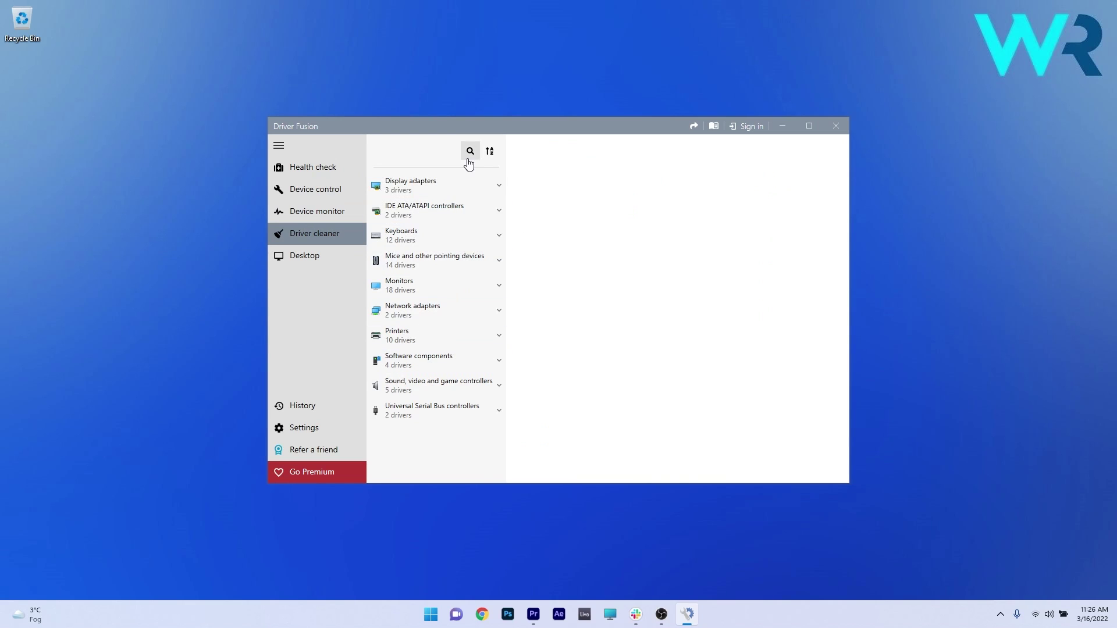
Step: Browse the display adapter drivers and NVIDIA's files, then rerun the update check (22 updates)
click(498, 185)
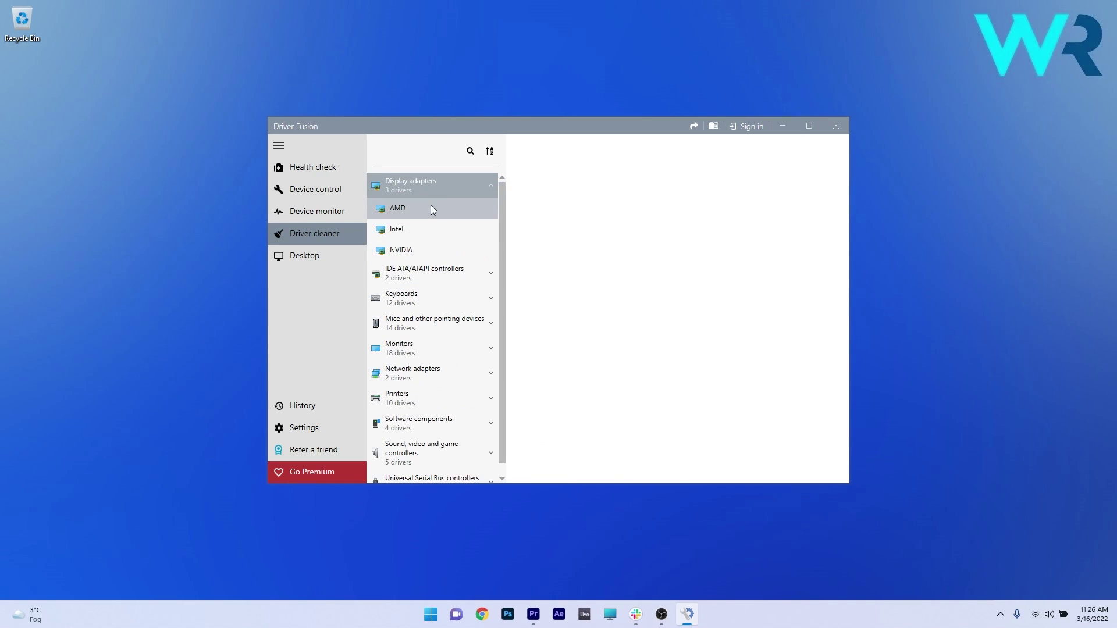
click(424, 249)
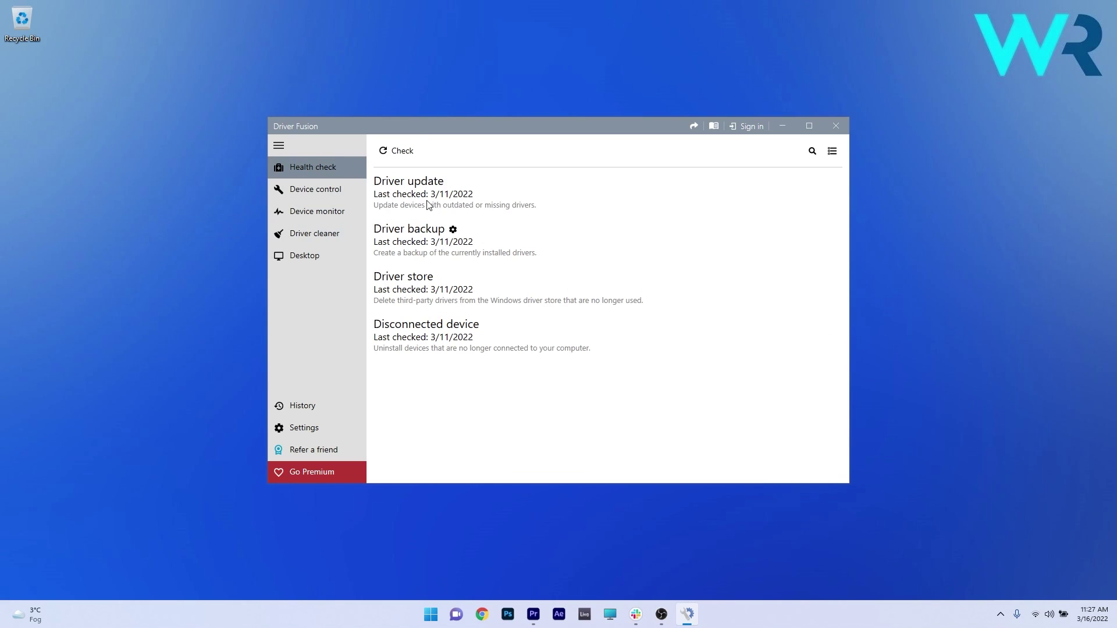
click(399, 150)
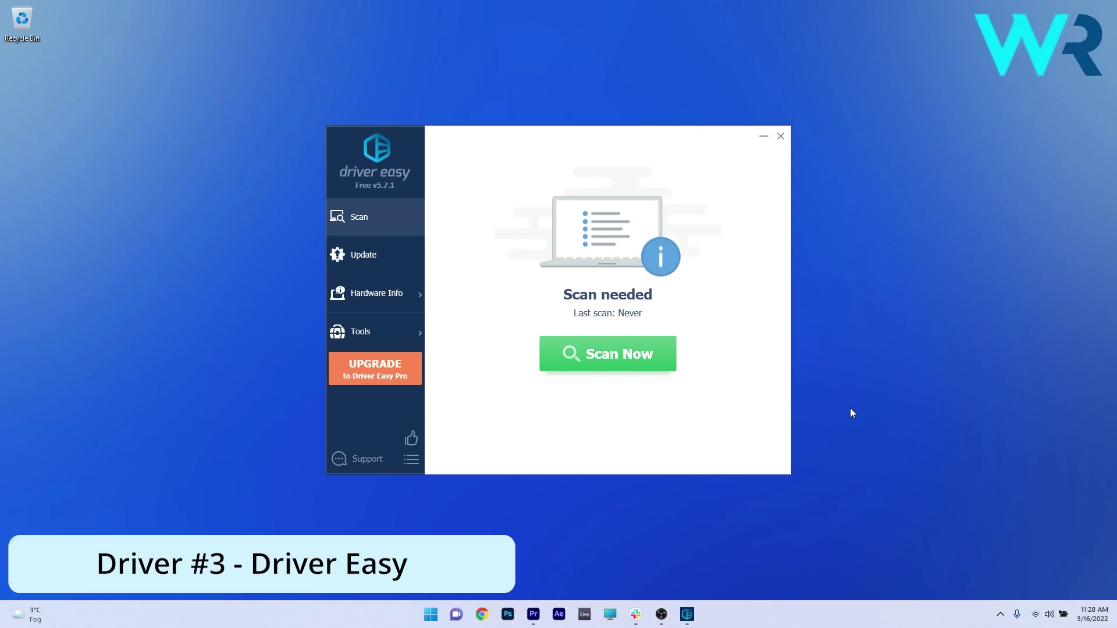
Step: Scan with Driver Easy, try Update All, close the Pro prompt, and update one driver
click(630, 367)
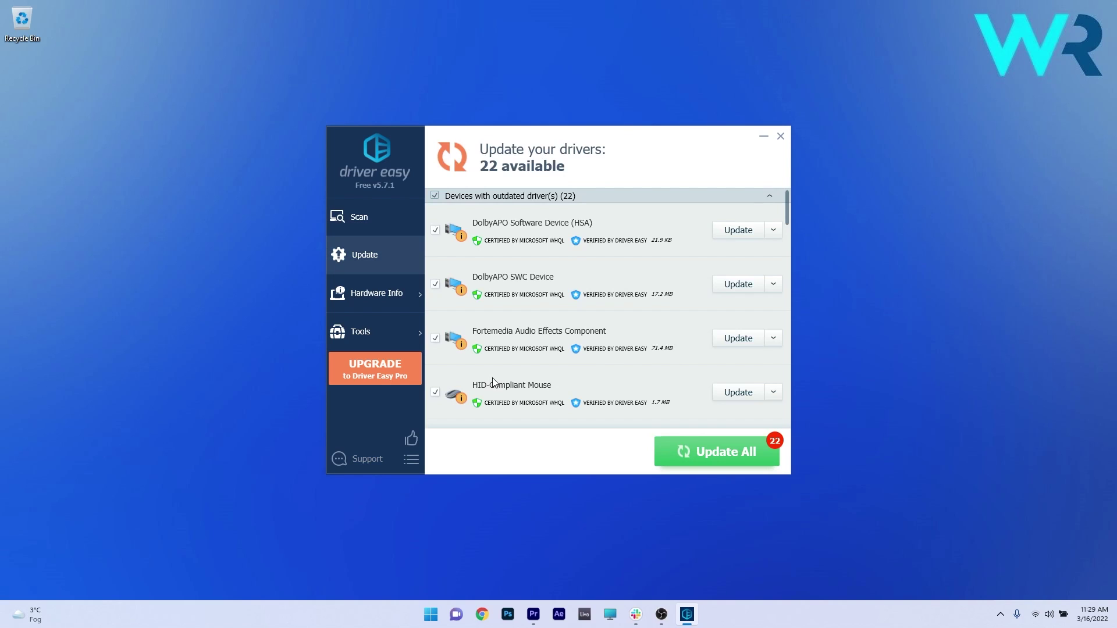
scroll(597, 282, down, 3)
scroll(597, 282, down, 2)
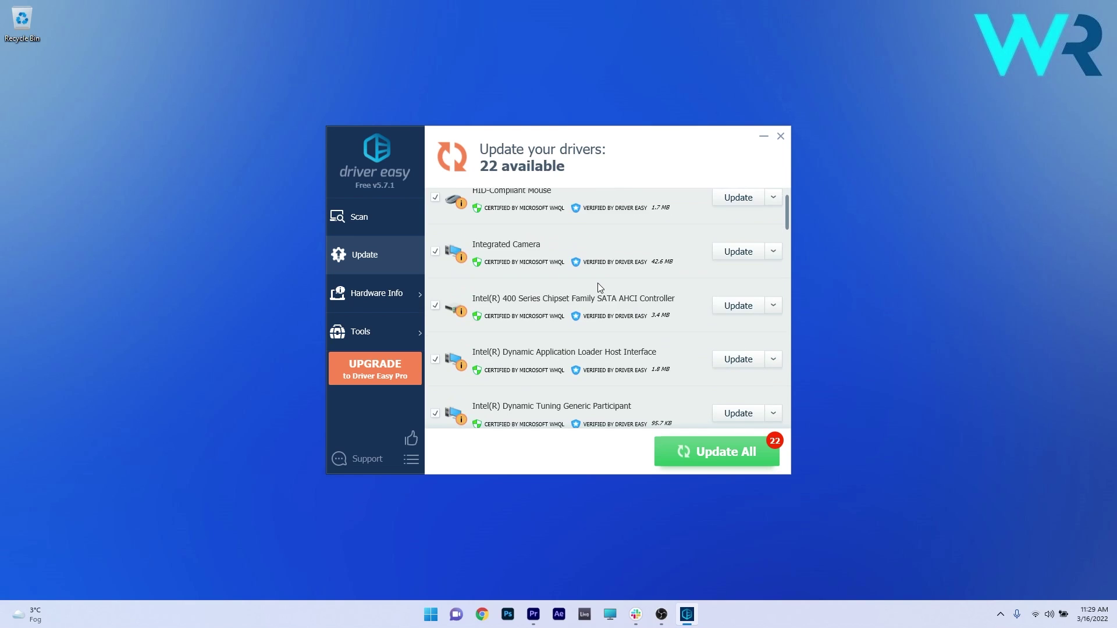
click(712, 458)
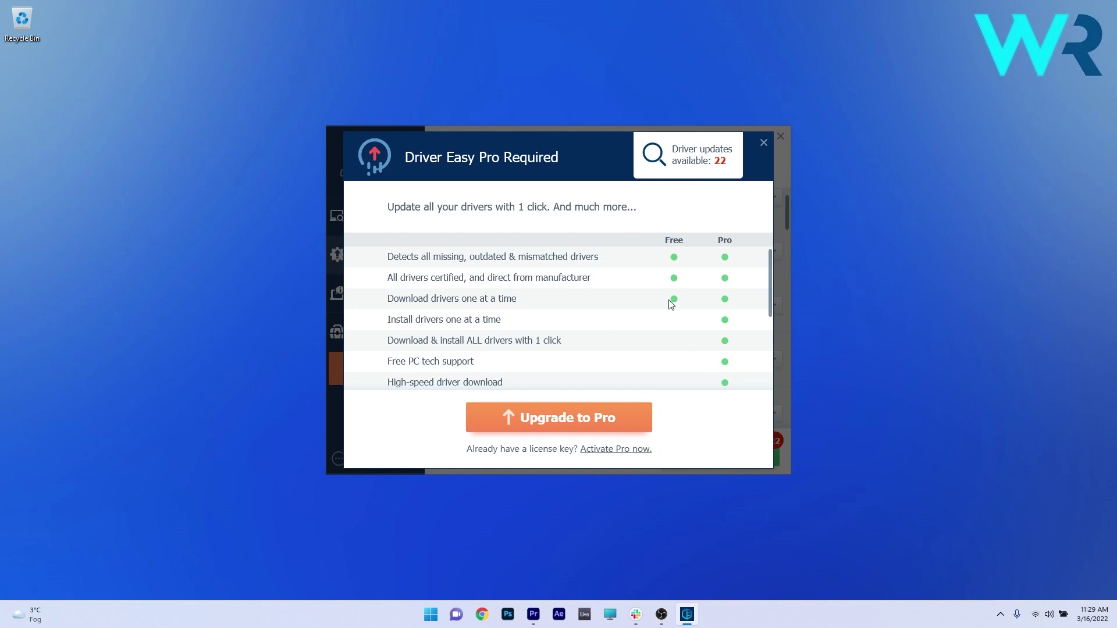
click(763, 142)
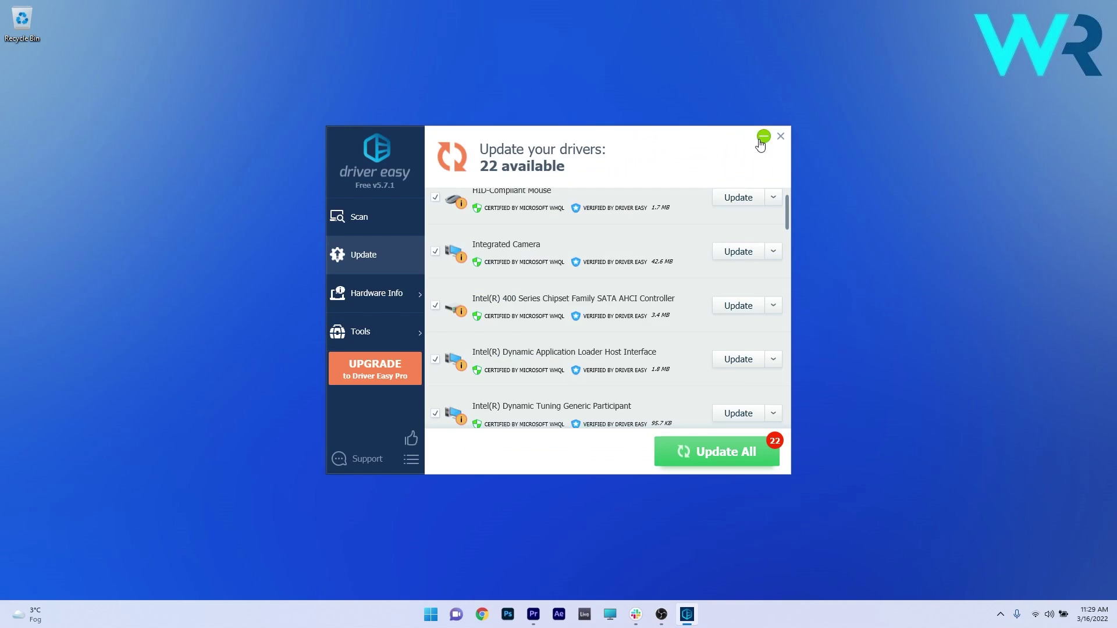
scroll(506, 224, up, 5)
scroll(493, 246, down, 1)
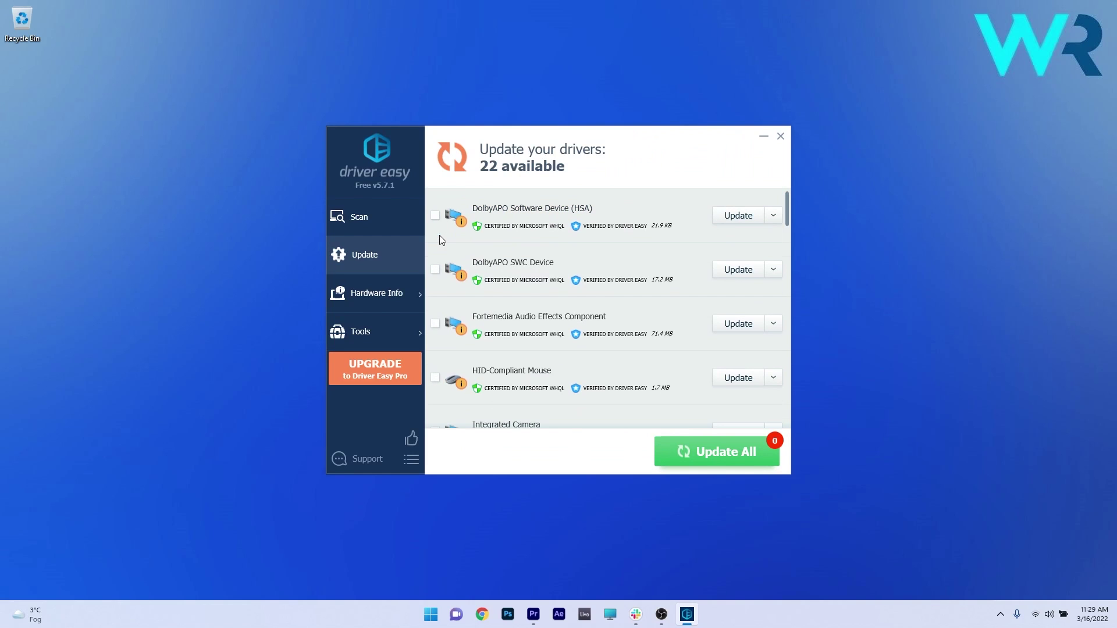
click(750, 219)
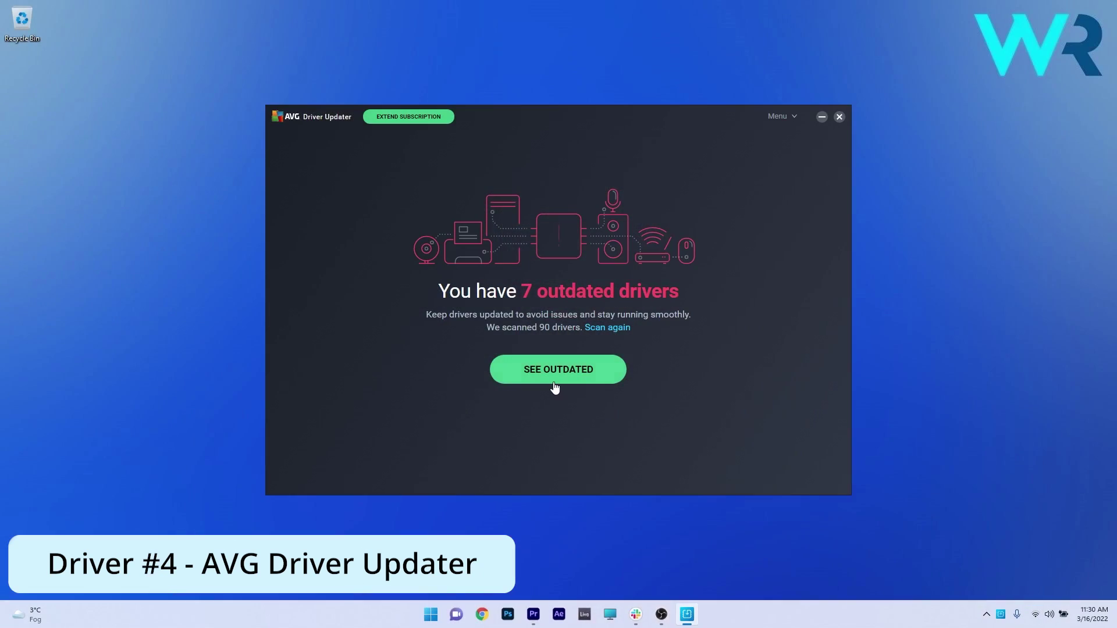
Step: Rescan and update all 7 outdated drivers in AVG Driver Updater
click(611, 329)
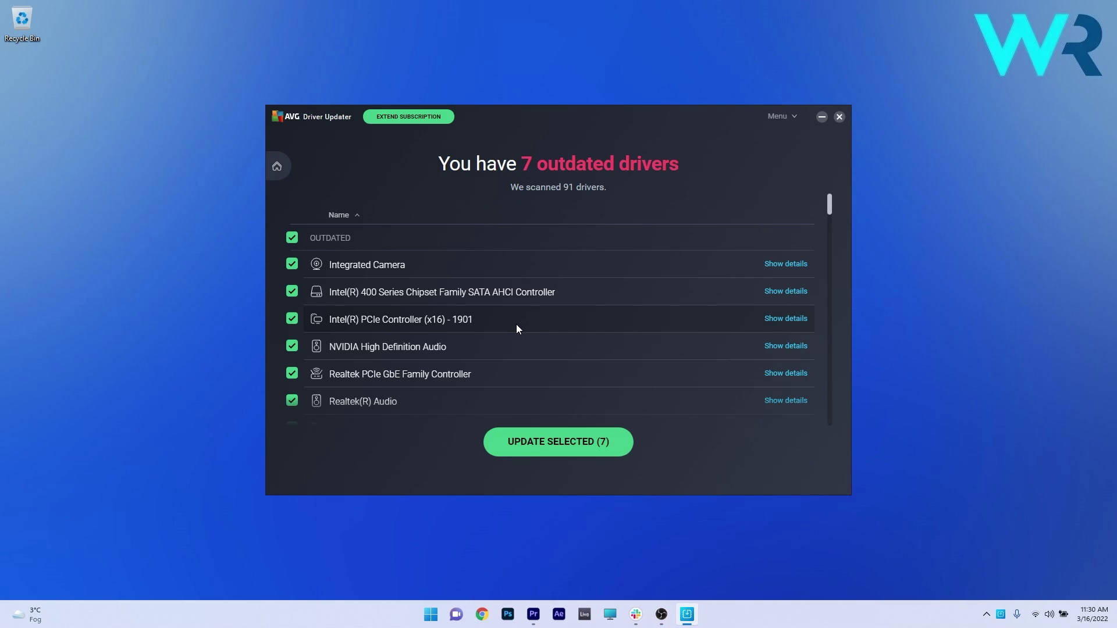
scroll(522, 308, down, 5)
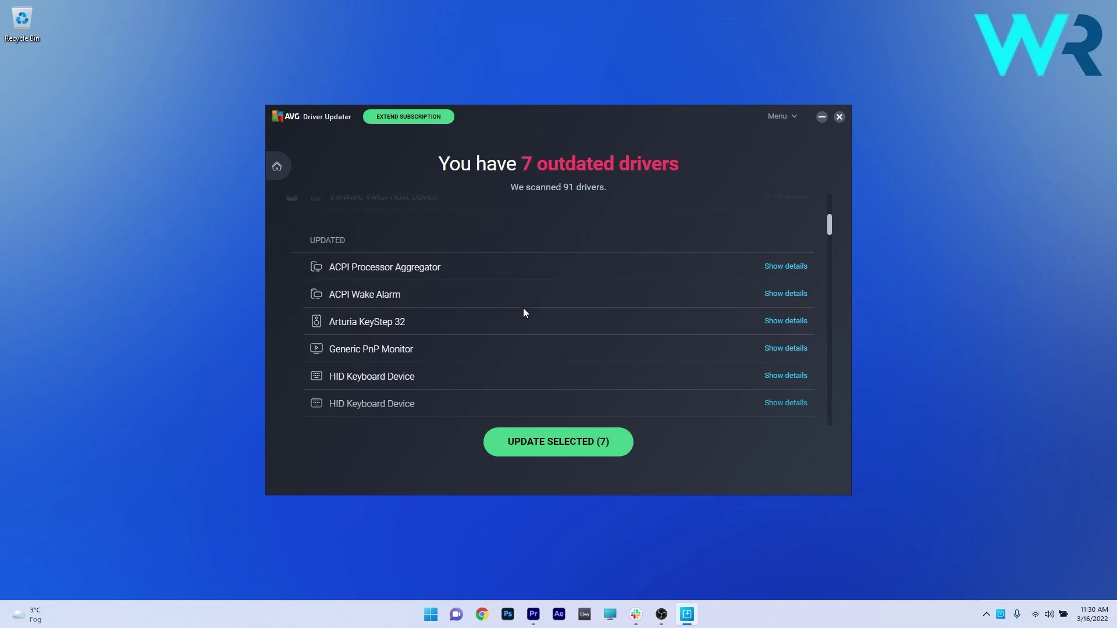
click(556, 441)
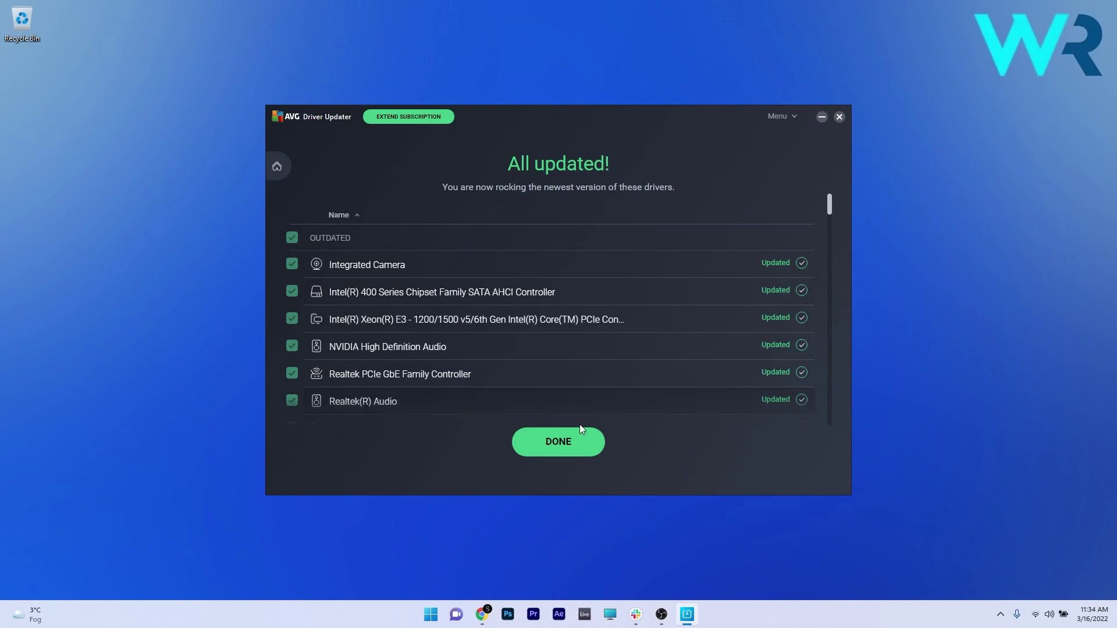
click(569, 452)
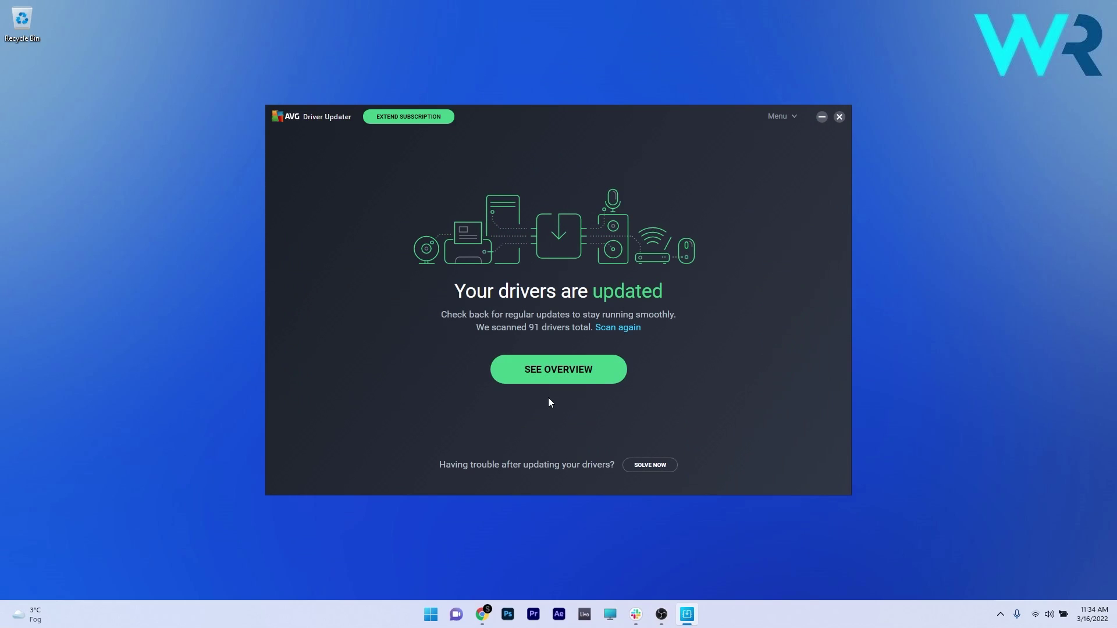
Step: Review the overview list of updated drivers and return to the summary
click(777, 117)
click(533, 278)
click(582, 371)
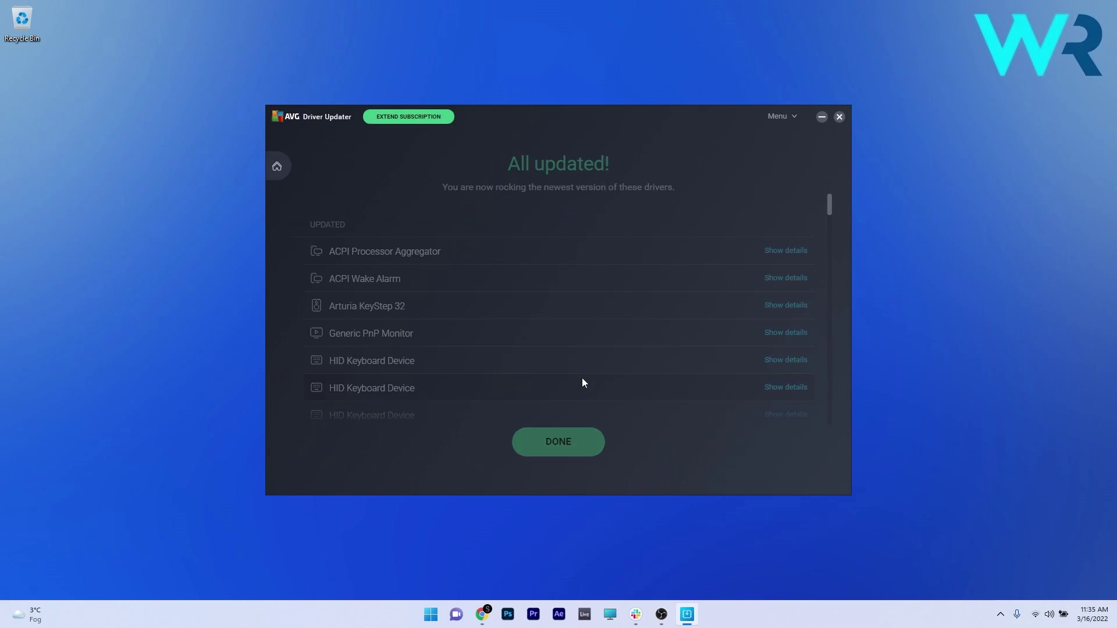
scroll(500, 302, down, 5)
scroll(500, 302, down, 5)
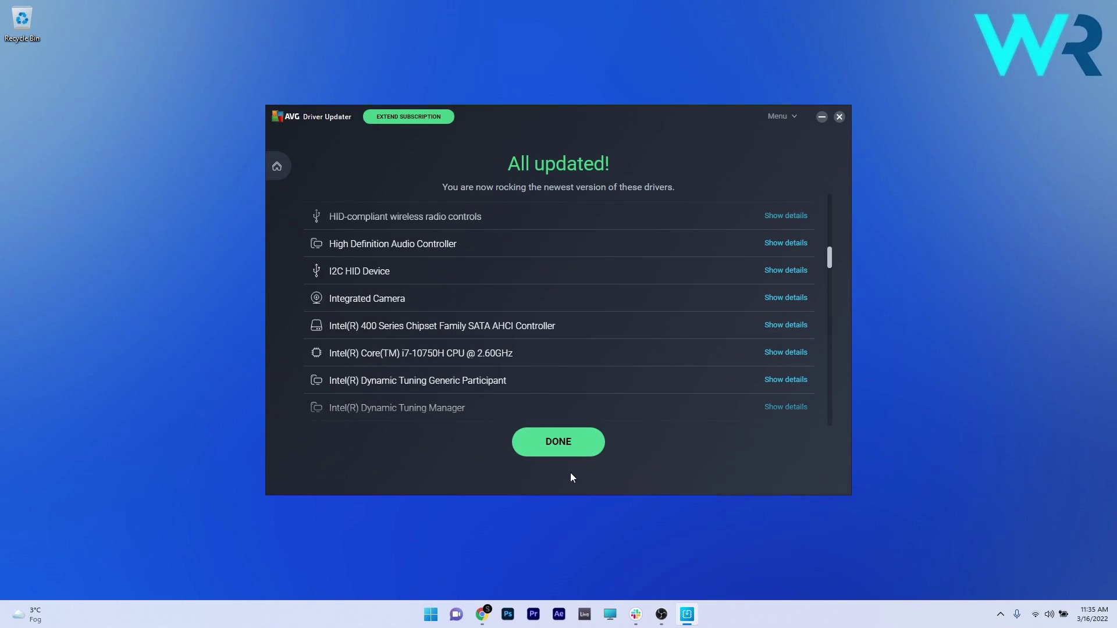
click(568, 451)
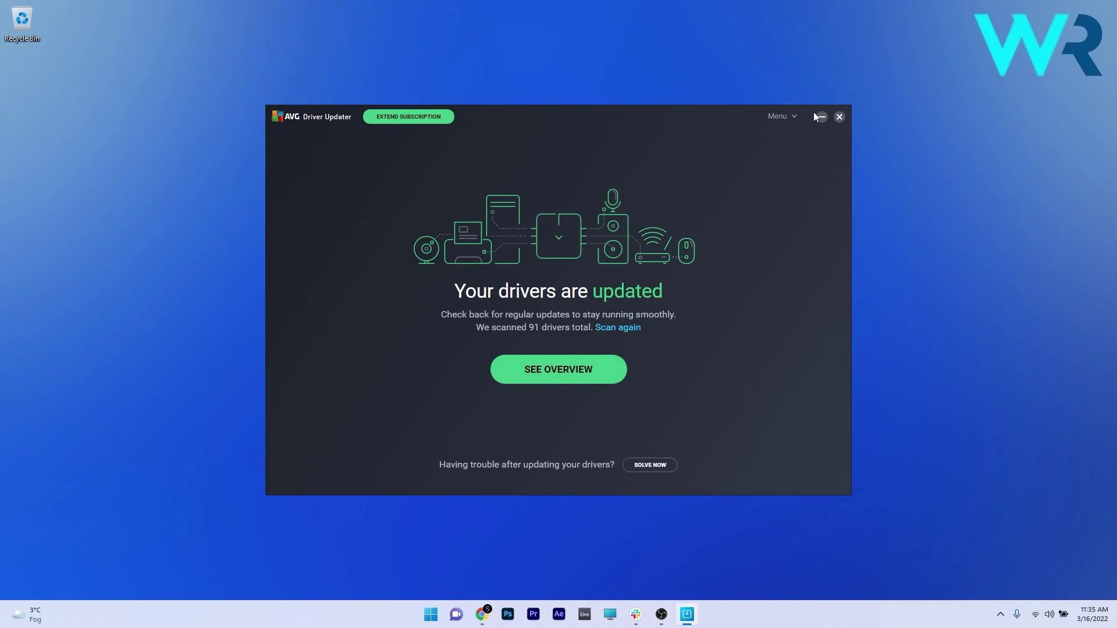
Step: Scan once more and view the active trial under My subscriptions
click(619, 327)
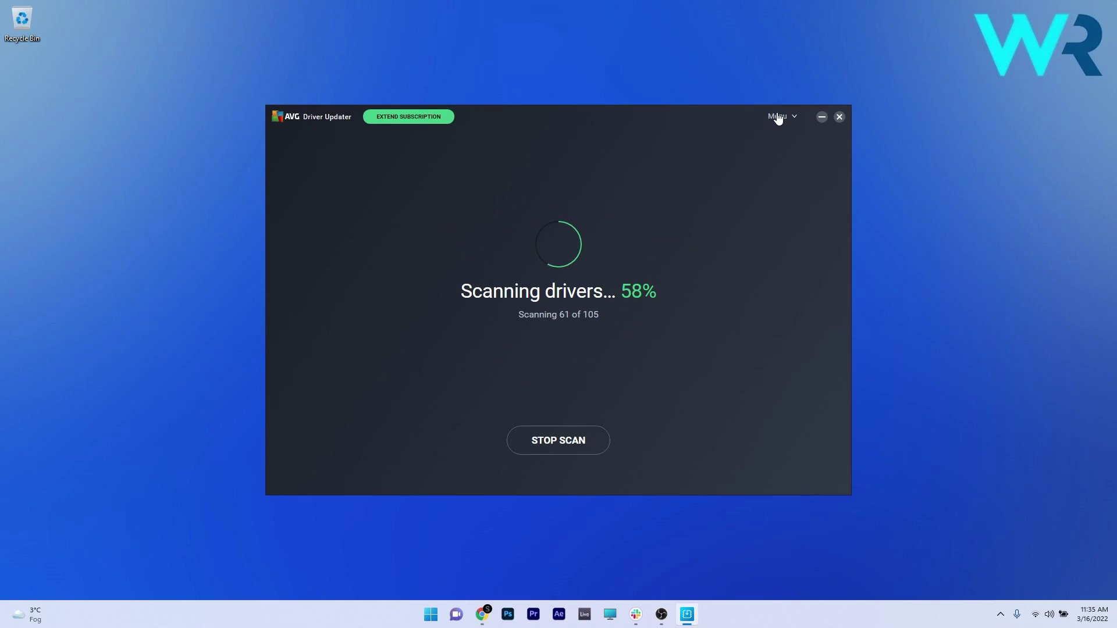
click(779, 118)
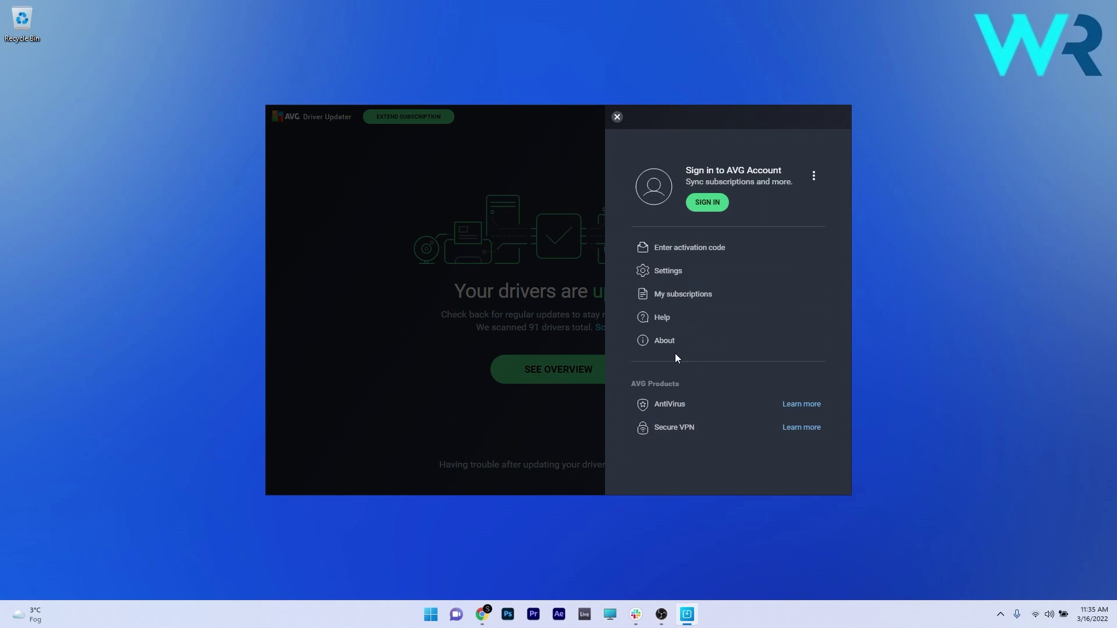
click(678, 300)
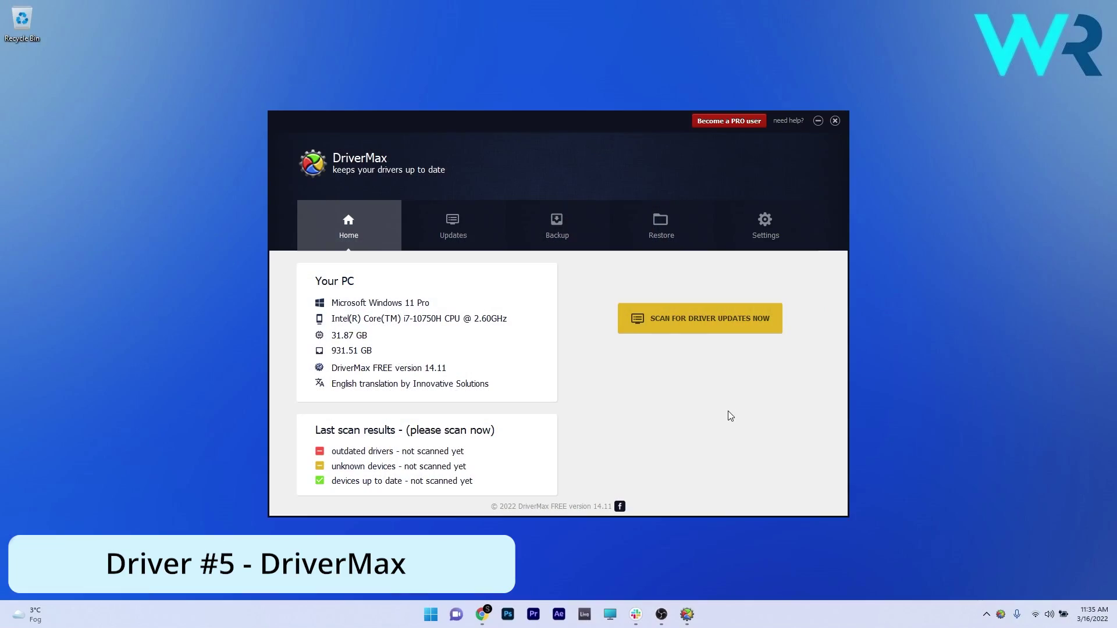
Step: Scan DriverMax for updates, try installing the Integrated Camera driver, and dismiss the PRO offer
click(697, 314)
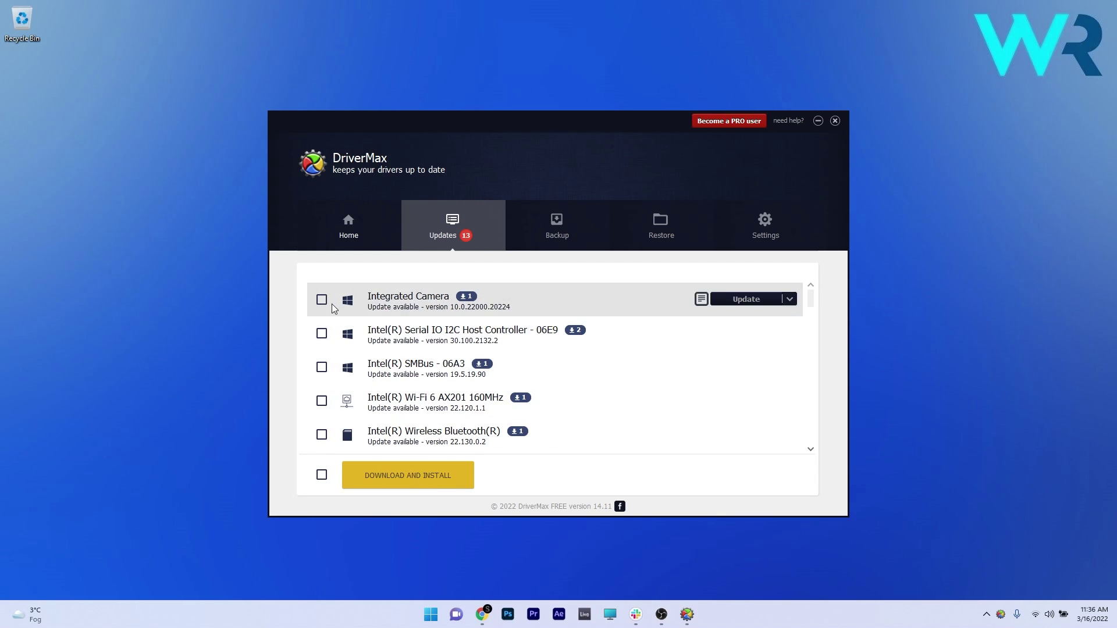
click(323, 333)
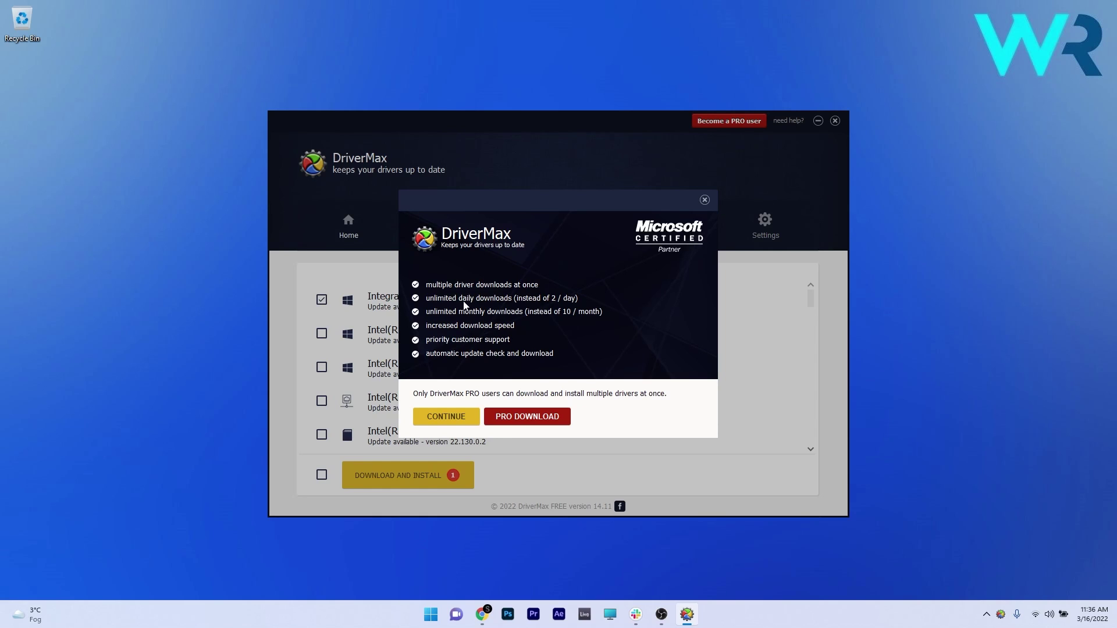
click(431, 419)
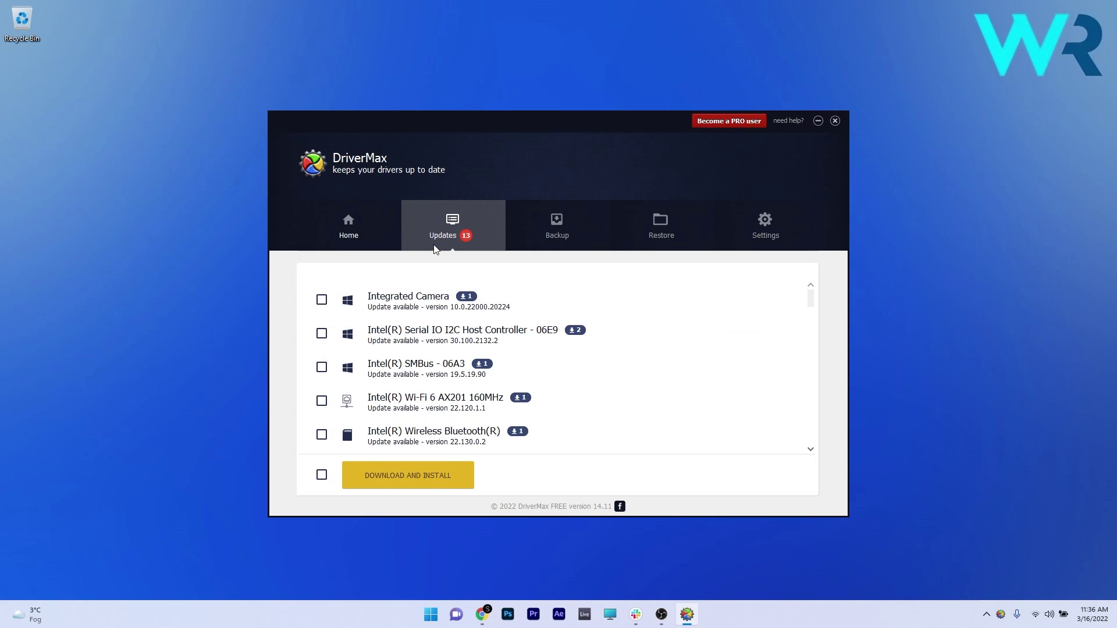
Step: Look over the Backup and Restore options, then return to the 13 driver updates
click(604, 226)
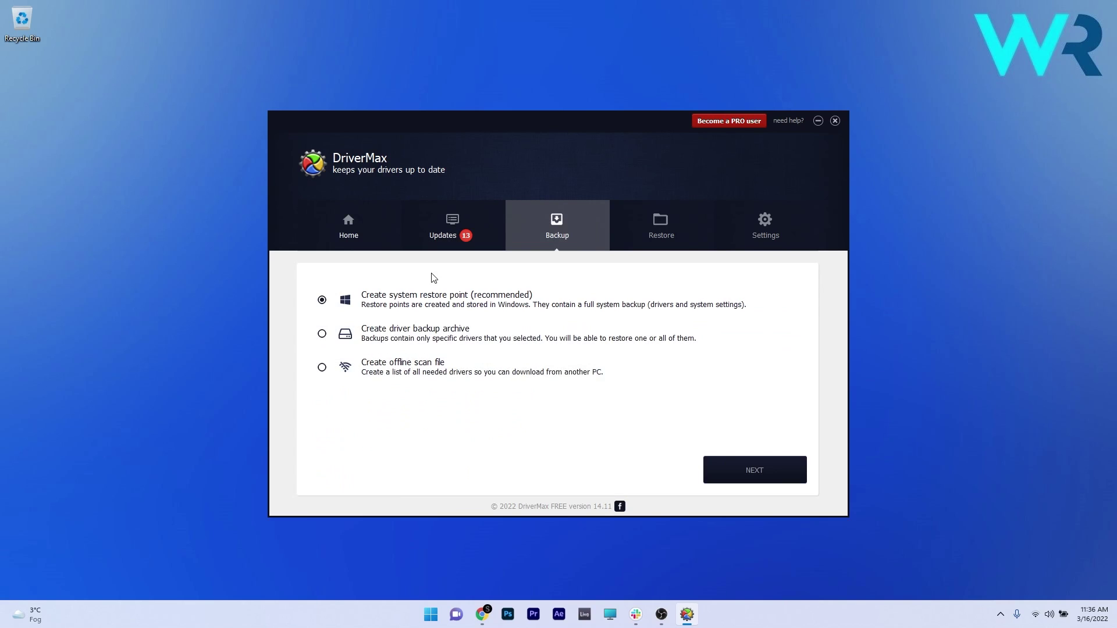
click(685, 224)
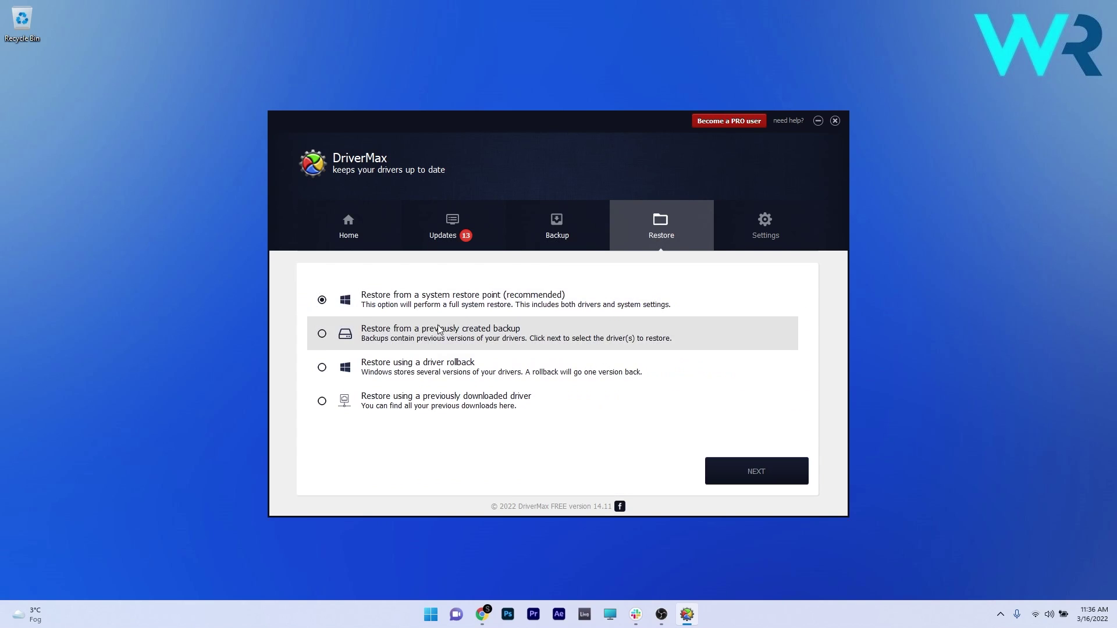
click(443, 223)
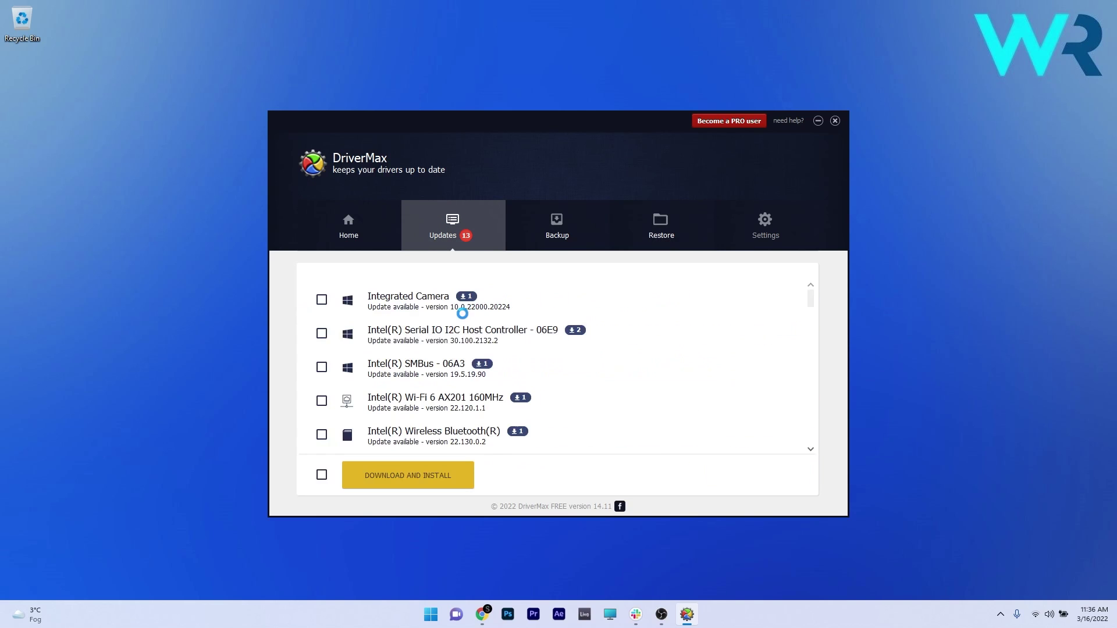